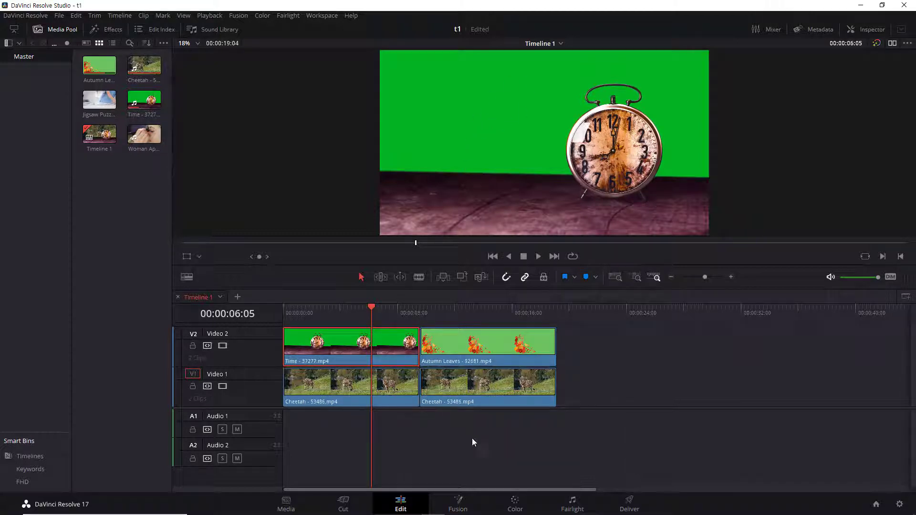
Open the clock clip on the Color page and sample its green background with a 3D qualifier stroke.
click(516, 496)
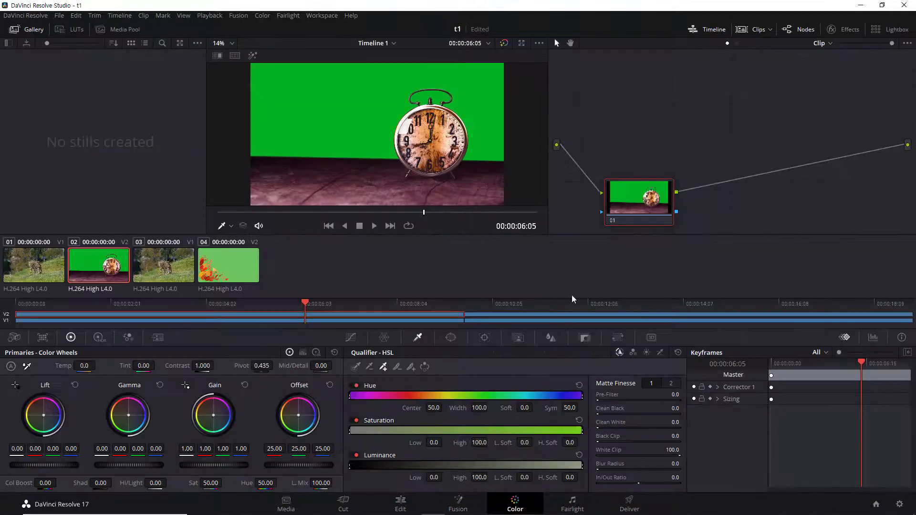
drag(629, 198, 631, 151)
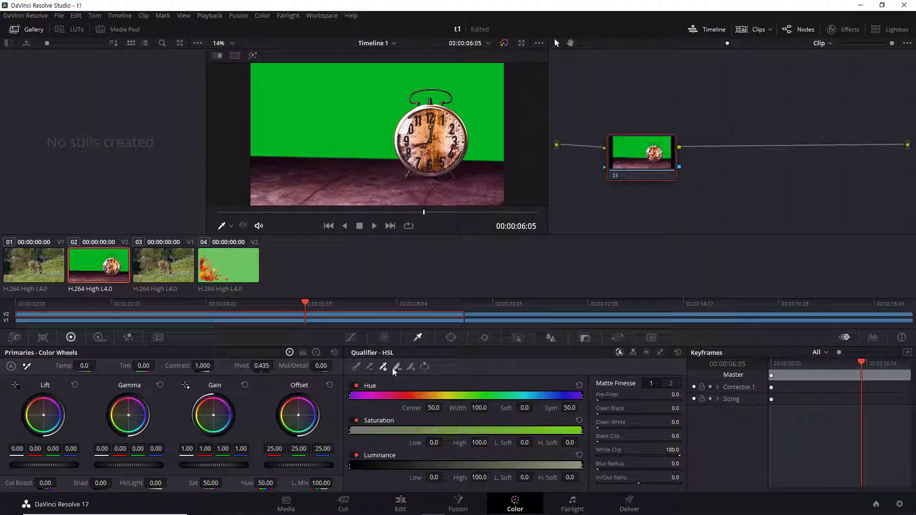
click(662, 352)
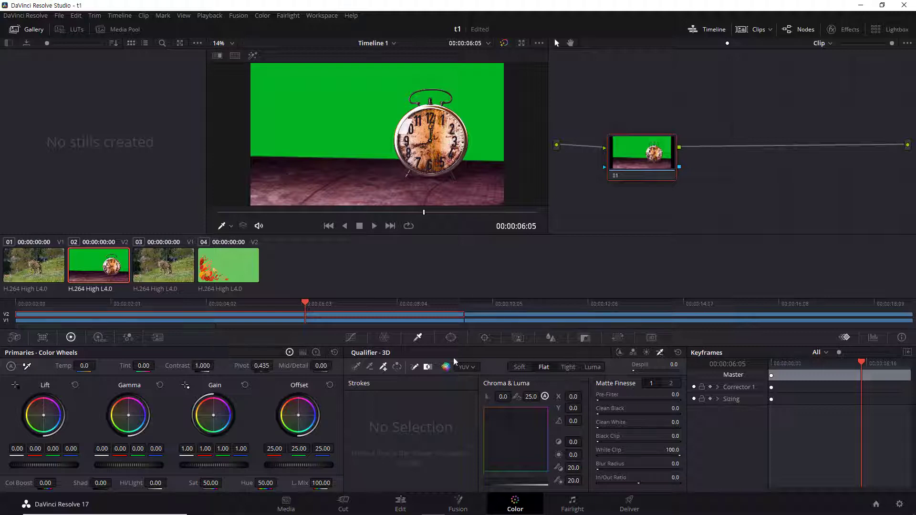
click(355, 367)
drag(304, 106, 309, 115)
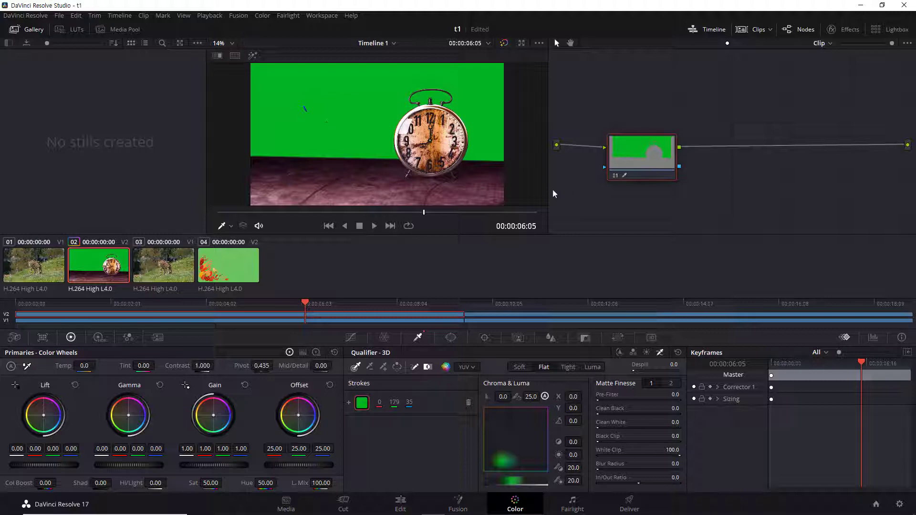
Add six more sample strokes across the clock clip's green background, invert the 3D qualifier selection and save the project.
click(383, 366)
drag(332, 94, 336, 101)
drag(368, 146, 378, 152)
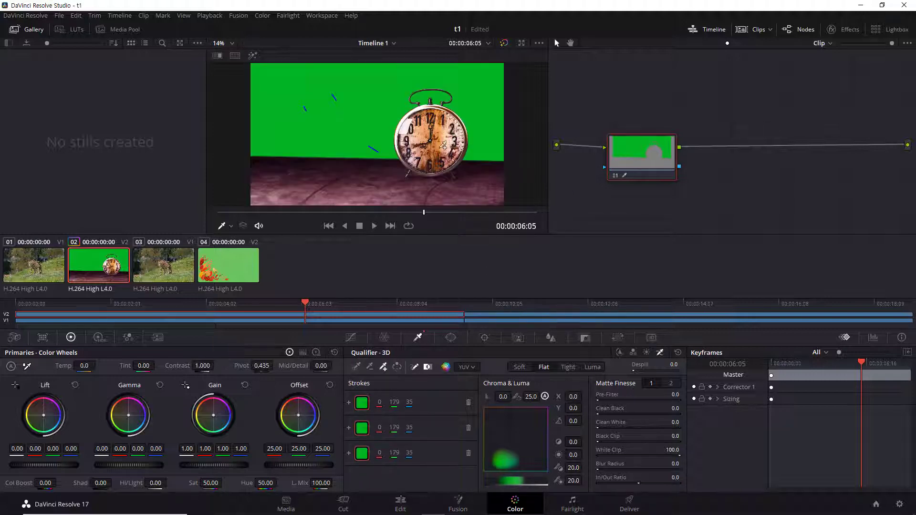
drag(479, 146, 485, 145)
drag(490, 100, 494, 93)
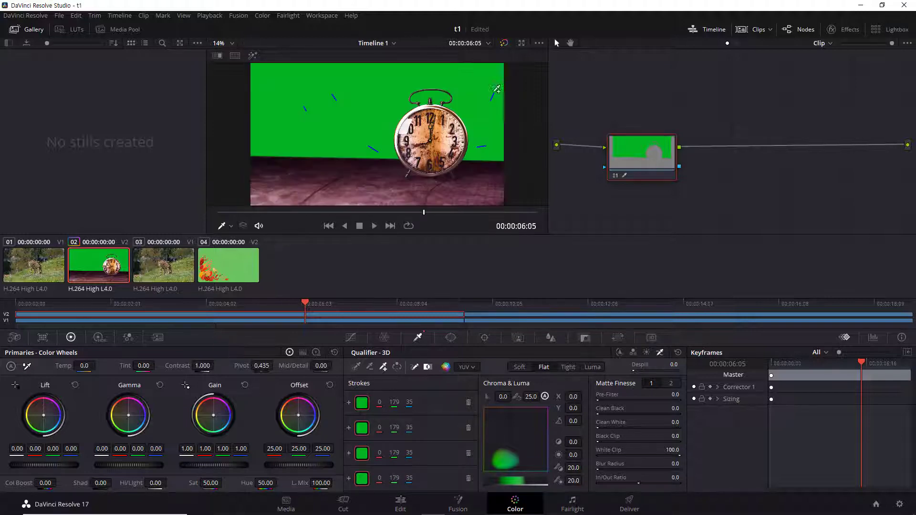
drag(269, 143, 274, 148)
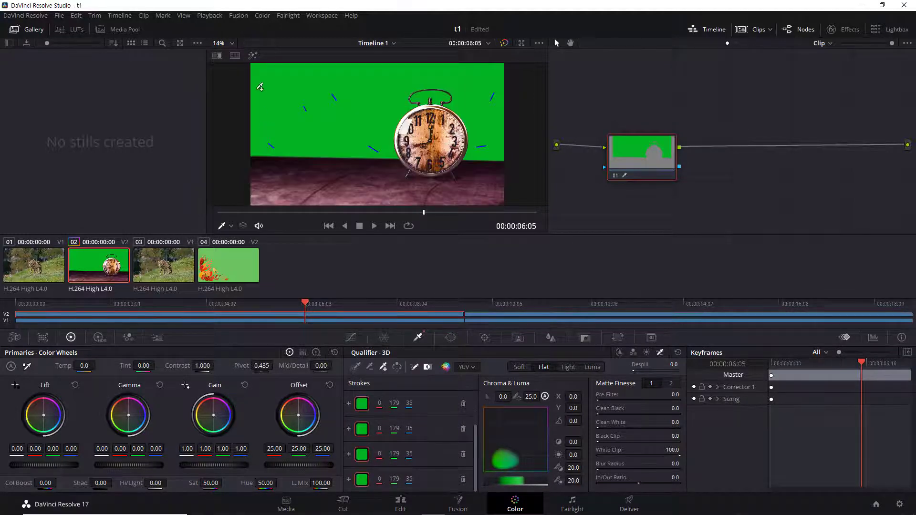
drag(257, 85, 259, 89)
click(397, 367)
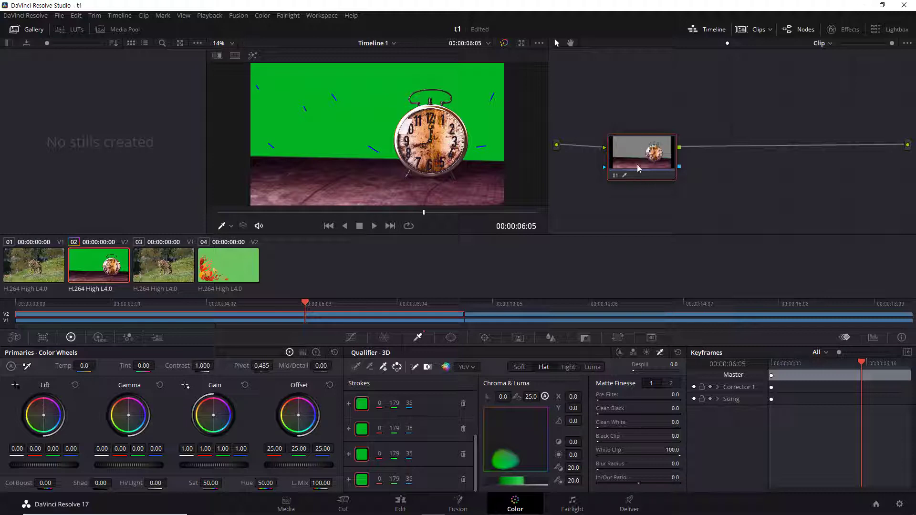
key(ctrl+s)
Add an alpha output to the clock clip's node graph and connect the node's key output to it.
right_click(718, 170)
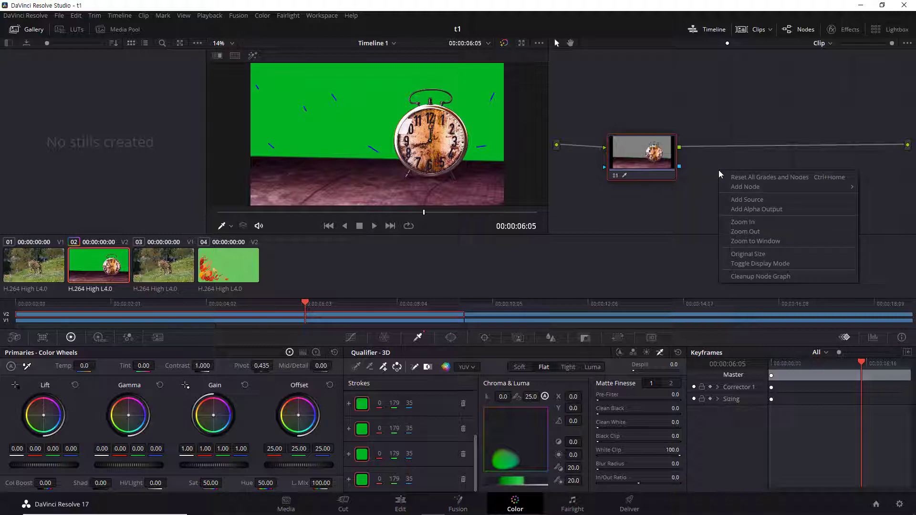
click(760, 210)
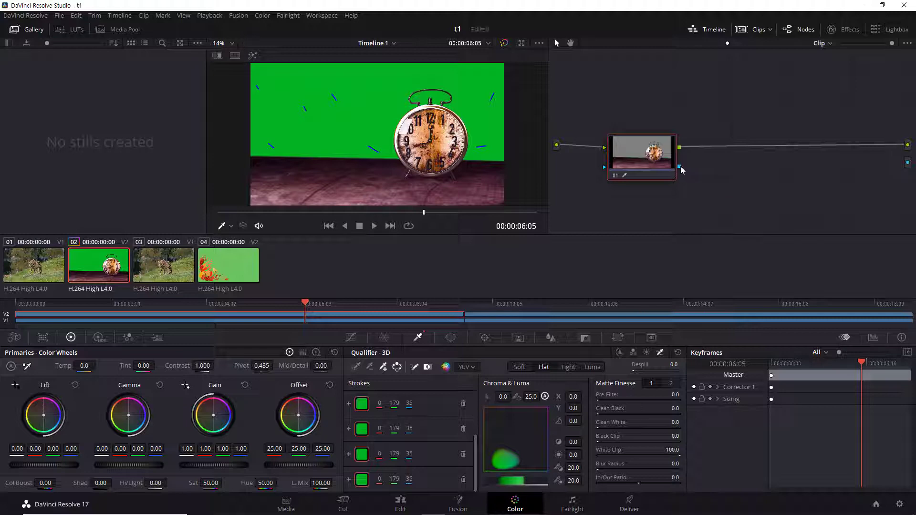
drag(679, 167, 908, 163)
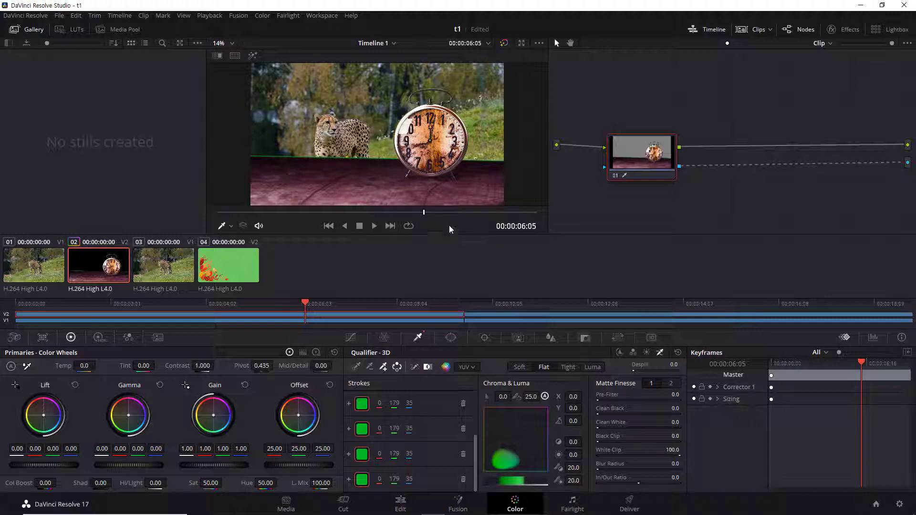
Hide the clip thumbnails and raise the clock key's despill to 100.
click(753, 30)
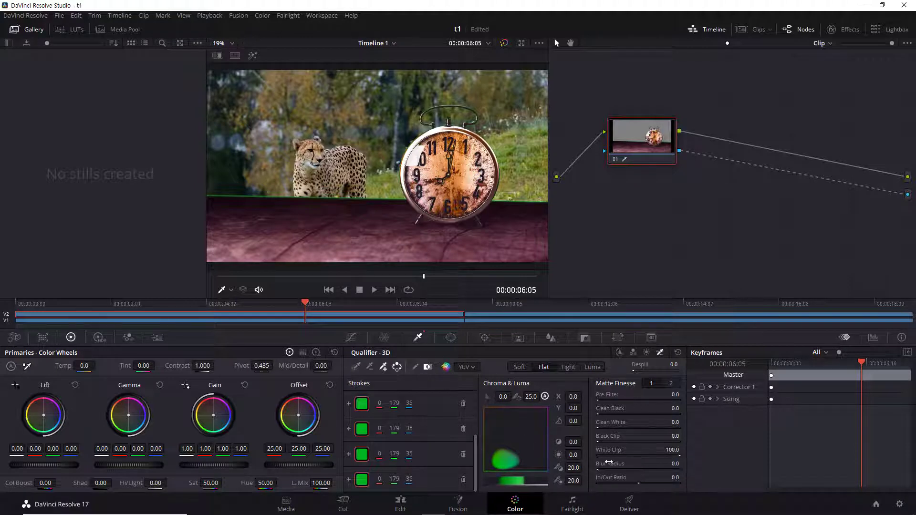
click(592, 368)
drag(644, 368, 660, 368)
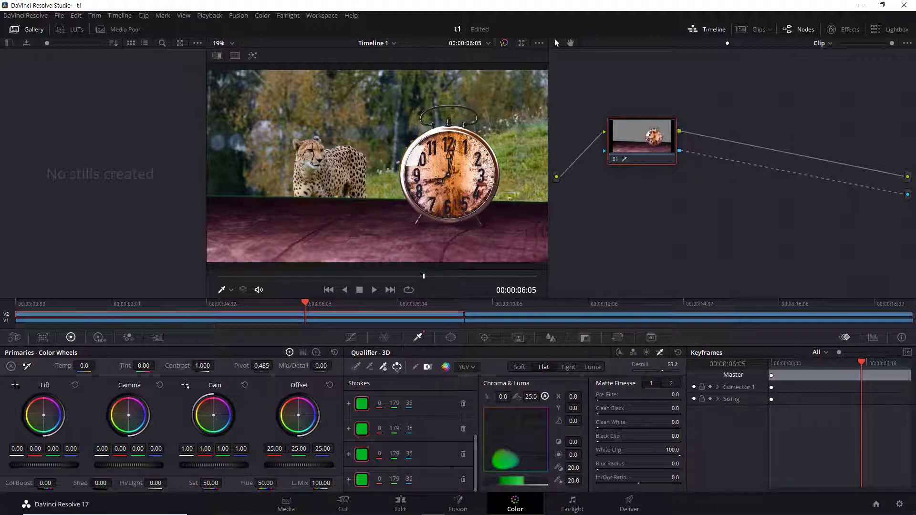
drag(662, 367, 679, 370)
Highlight the clock clip's selection and inspect the alarm clock's edges in its black-and-white matte.
click(253, 56)
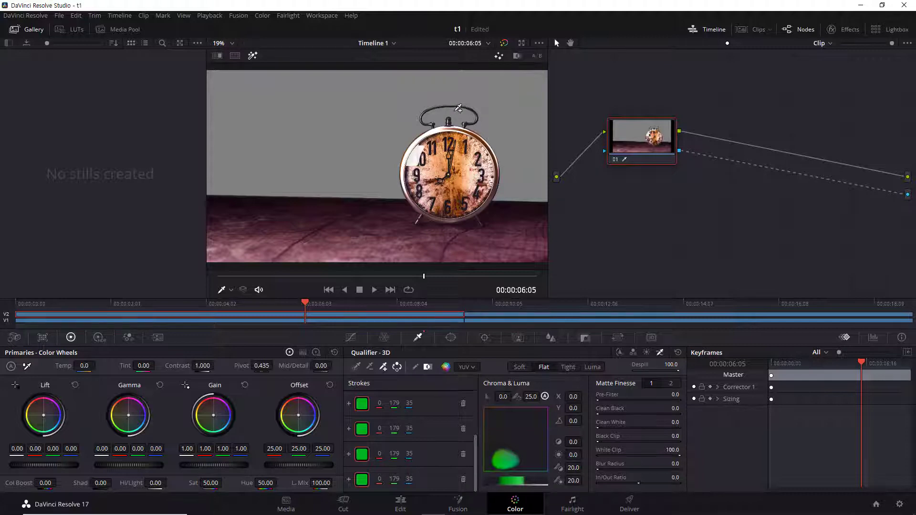
scroll(442, 101, up, 3)
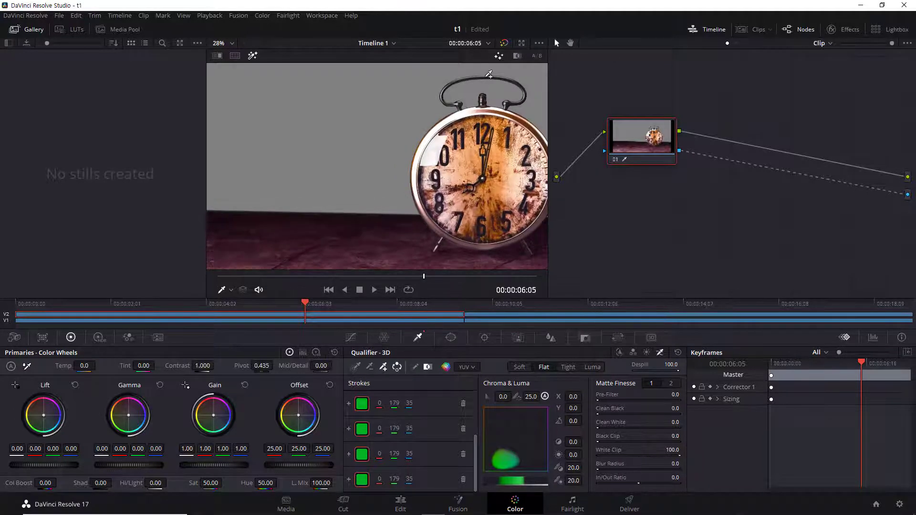
click(517, 57)
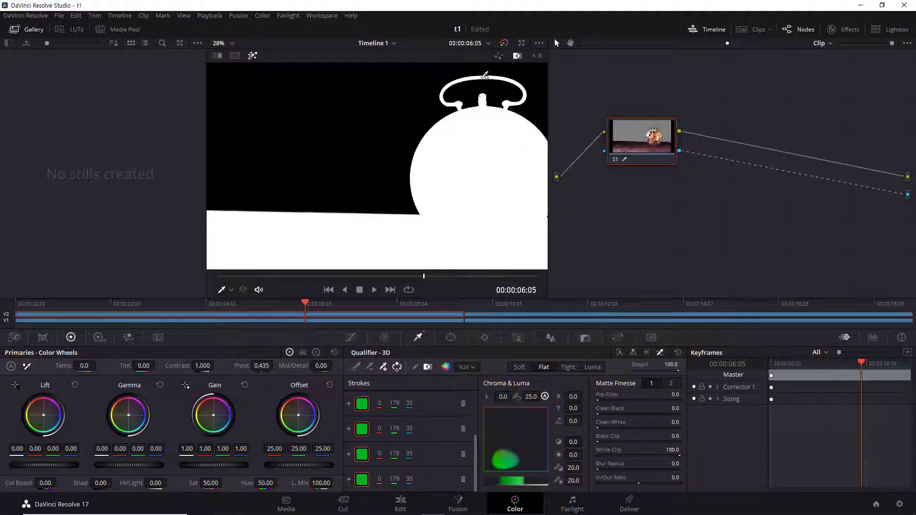
click(518, 56)
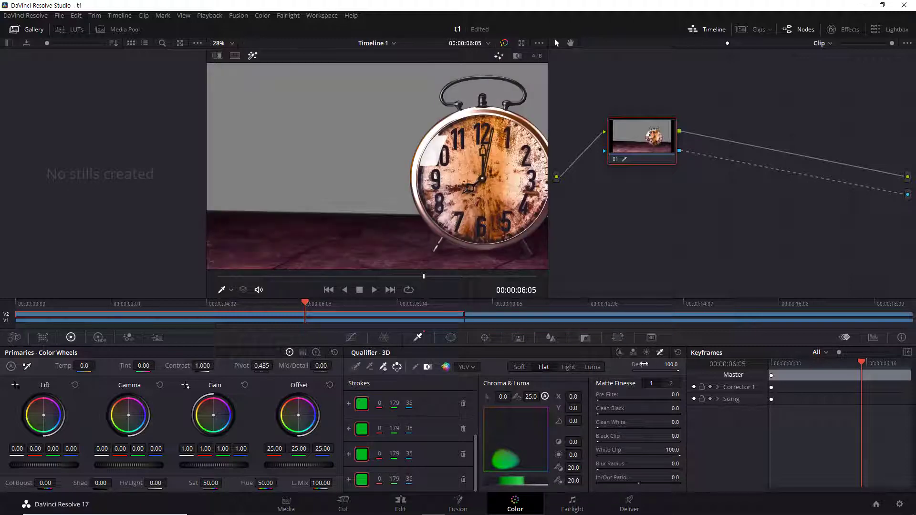
Readjust the clock key's despill, lowering it to 32.8 and raising it again to about 82.3.
double_click(643, 364)
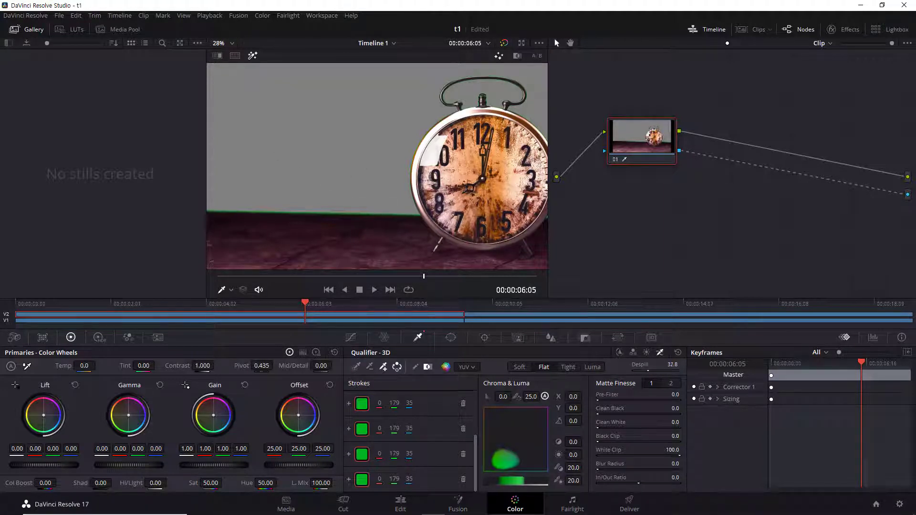
drag(637, 370, 658, 366)
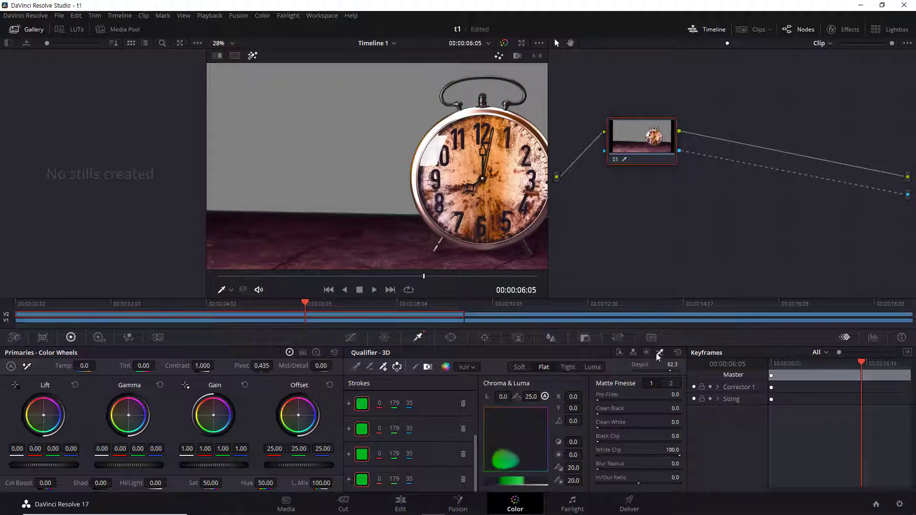
drag(640, 365, 658, 365)
Move the Edit page playhead to 00:00:13:15, select the Autumn Leaves clip and open it on the Color page.
click(636, 304)
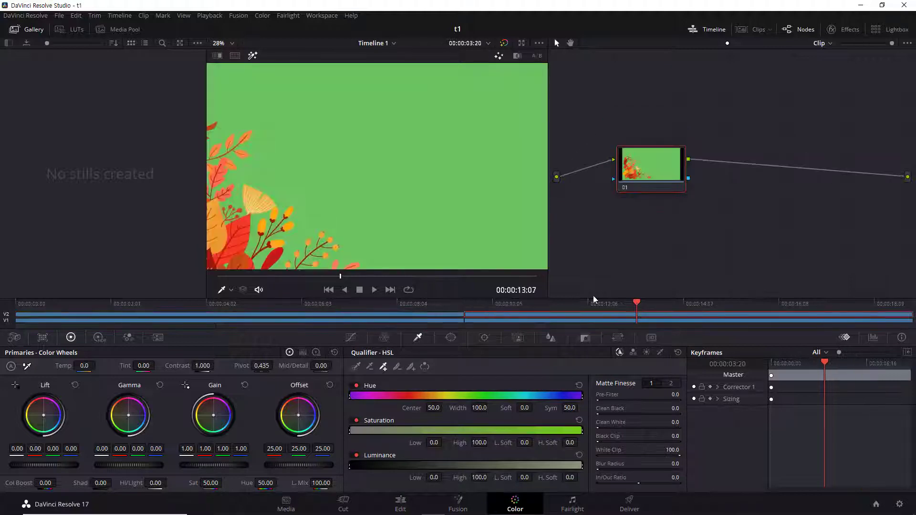
click(401, 503)
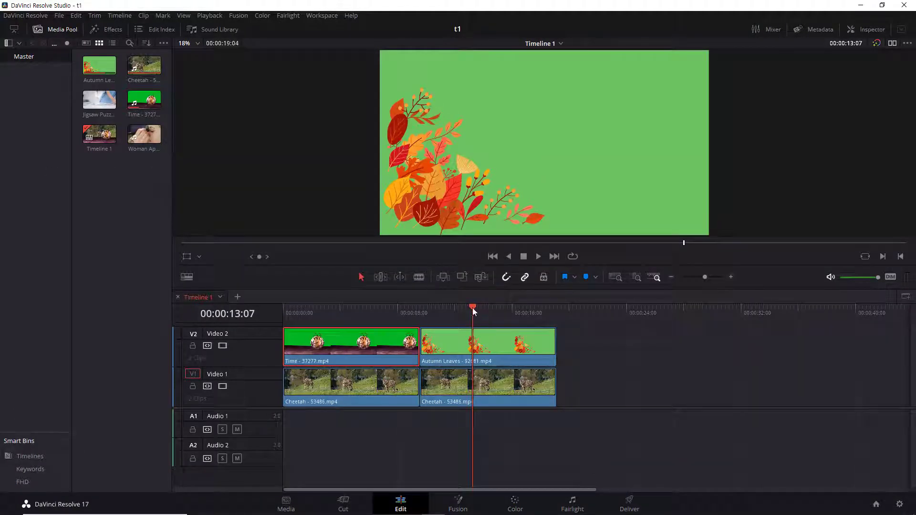
mouse_move(472, 308)
mouse_down()
mouse_move(454, 310)
mouse_move(524, 310)
mouse_move(476, 311)
mouse_up()
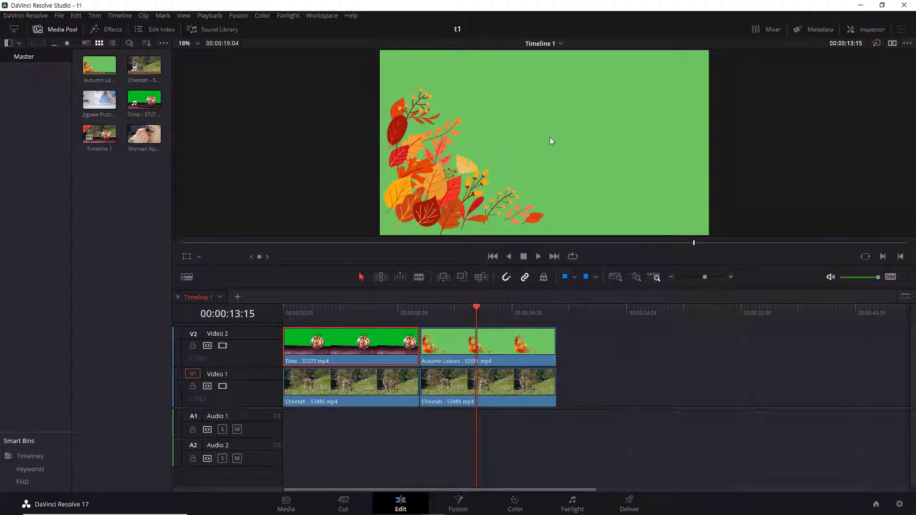
click(510, 347)
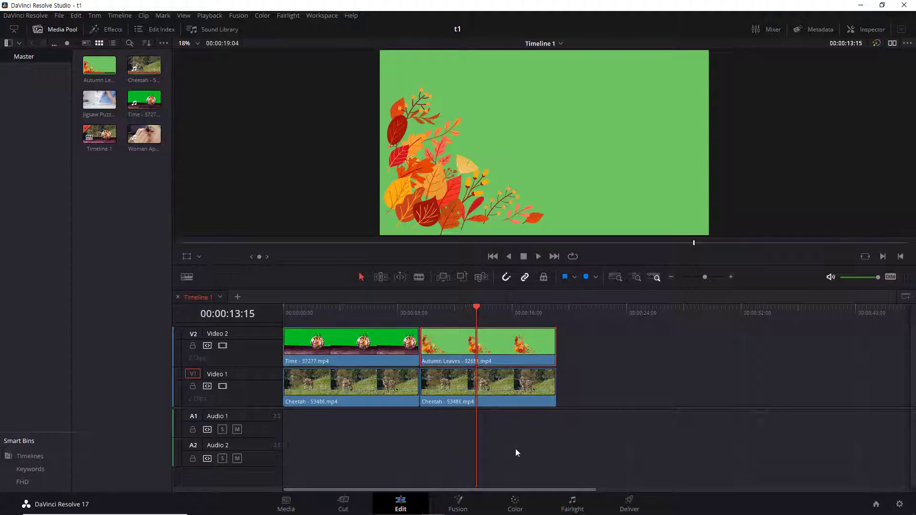
click(525, 500)
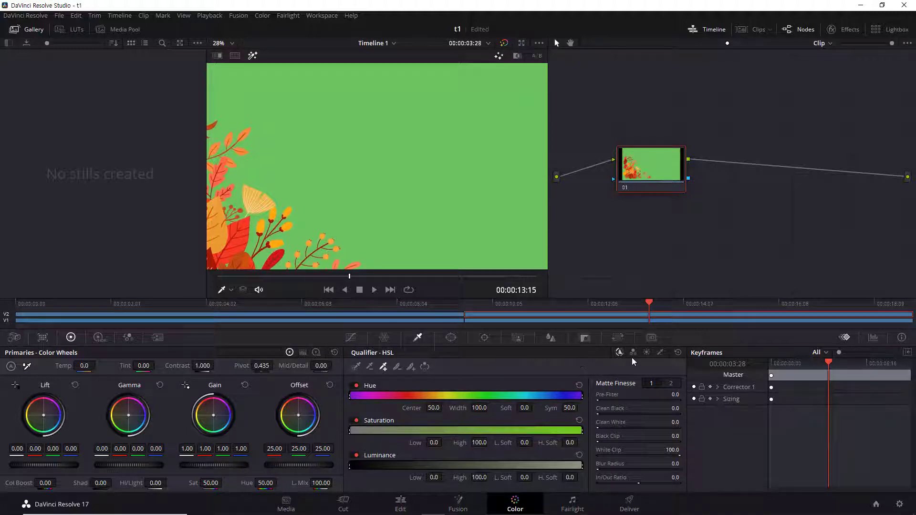
Sample the Autumn Leaves clip's green background with five 3D qualifier strokes and invert the selection.
click(662, 352)
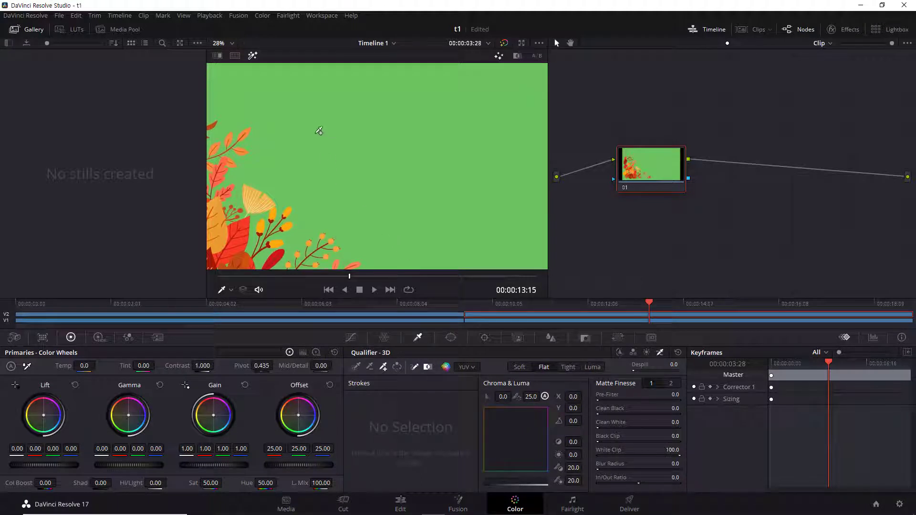
drag(285, 103, 289, 114)
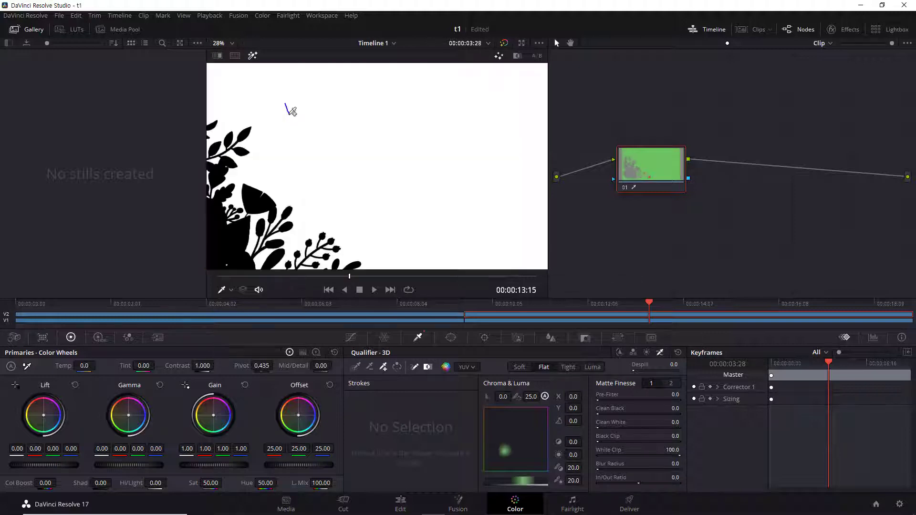
drag(351, 156, 355, 174)
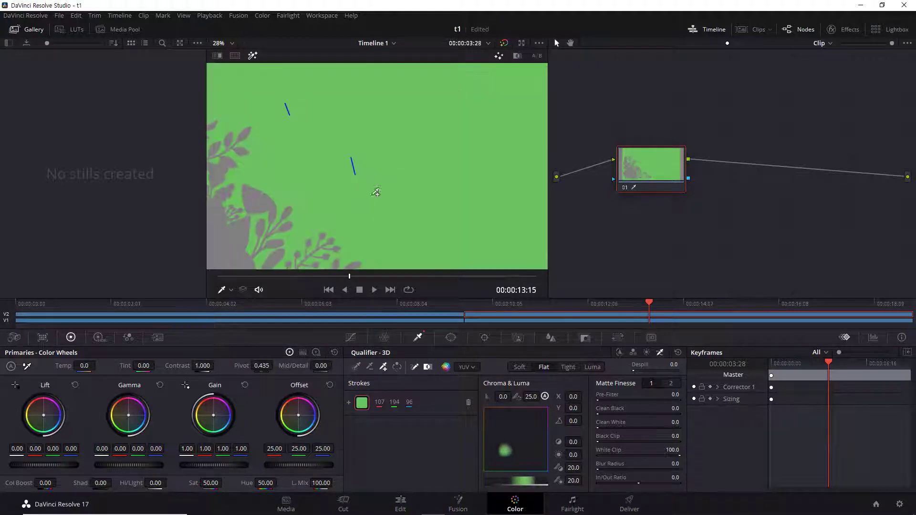
drag(411, 212, 420, 231)
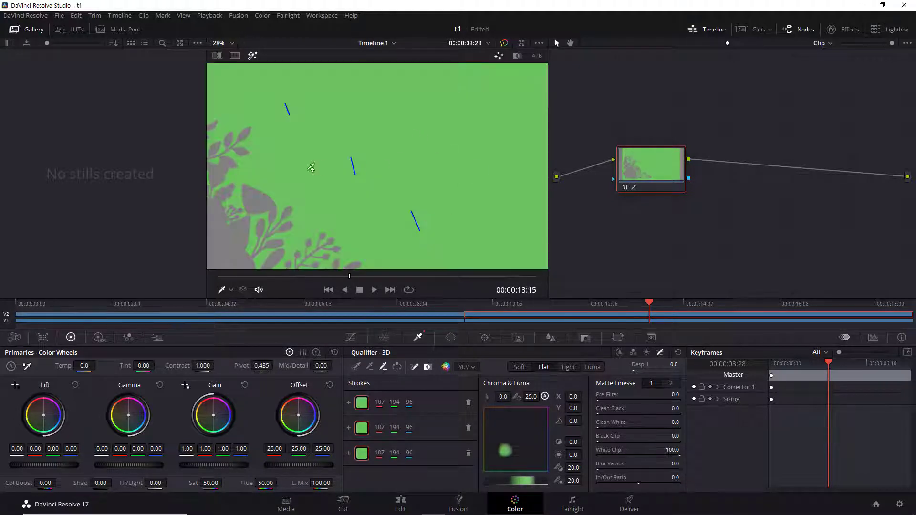
drag(287, 178, 288, 187)
drag(499, 94, 508, 105)
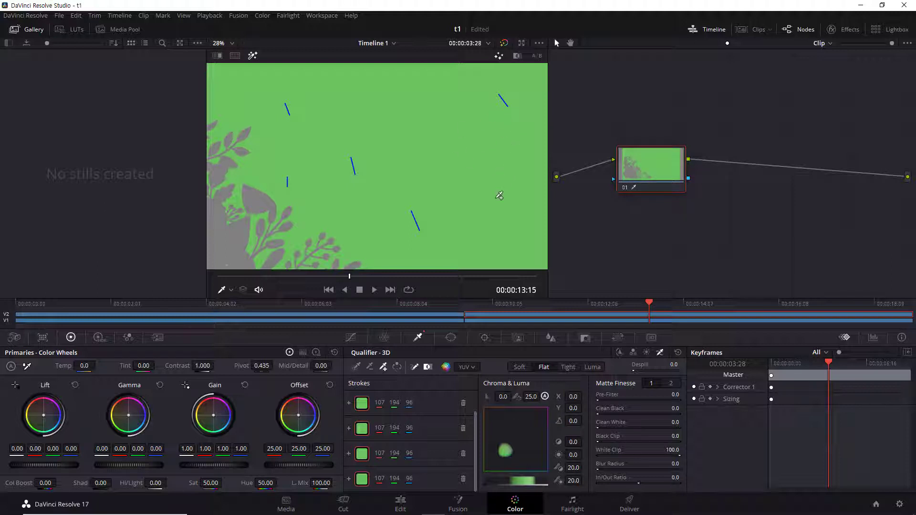
click(397, 366)
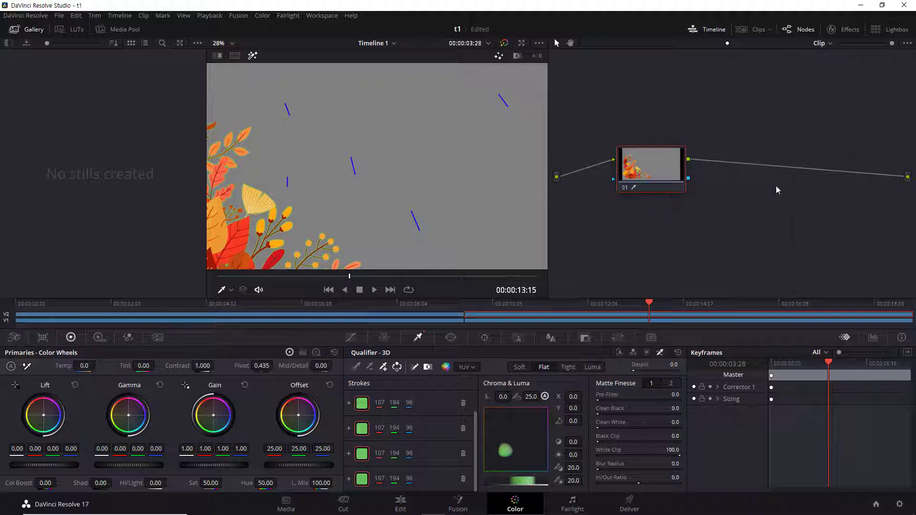
Add an alpha output connected to the leaves node's key output, and turn off the highlight view.
right_click(720, 190)
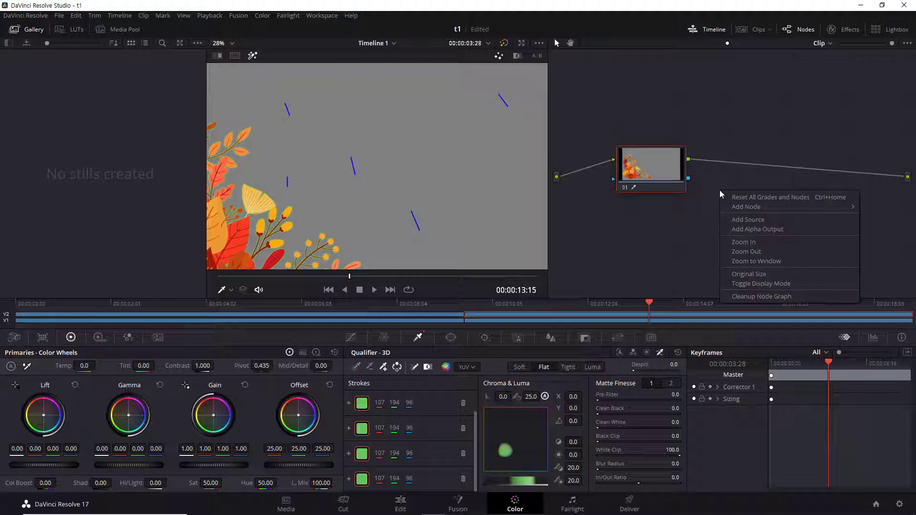
click(764, 230)
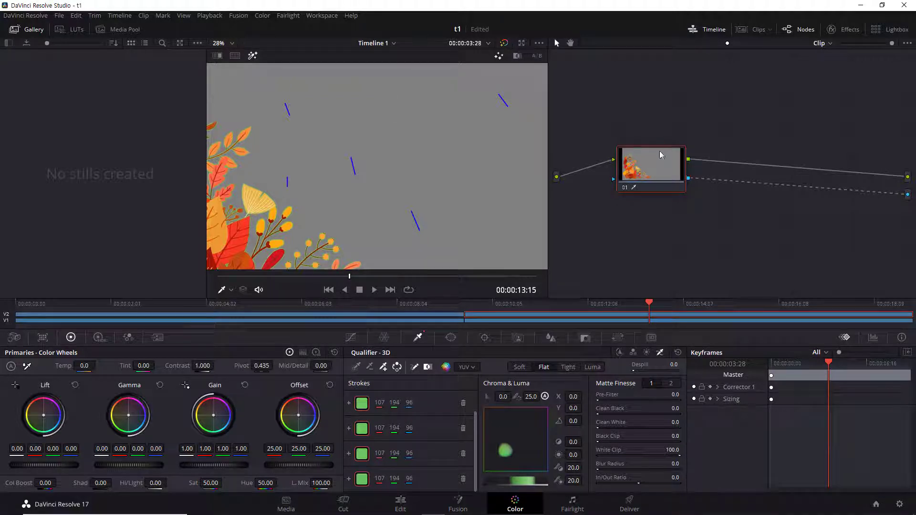
click(253, 56)
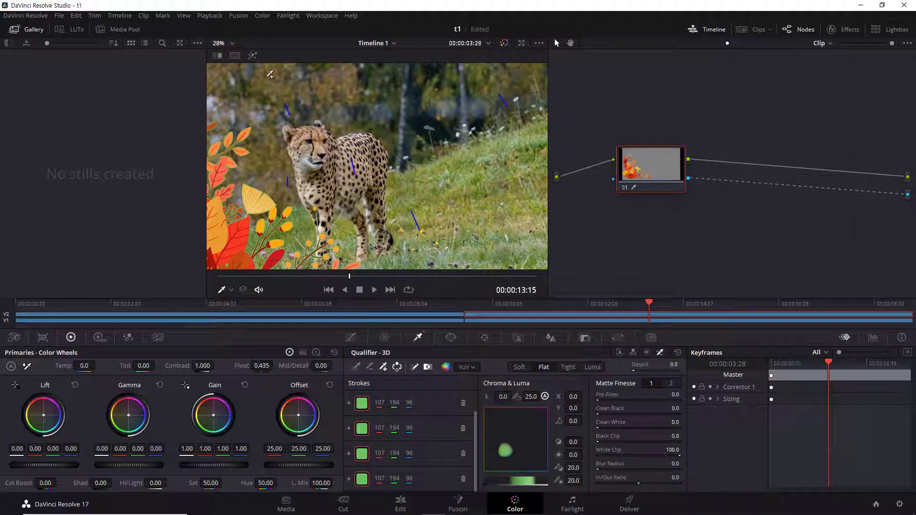
click(253, 56)
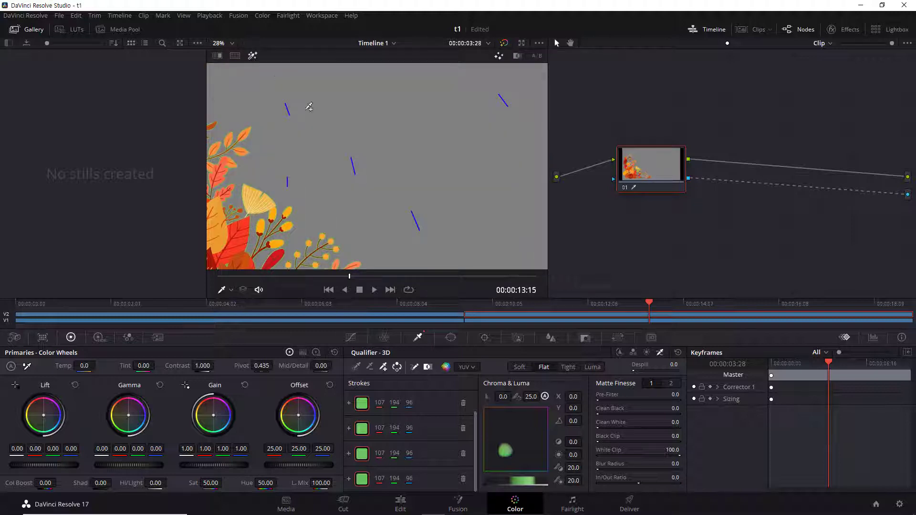
click(252, 56)
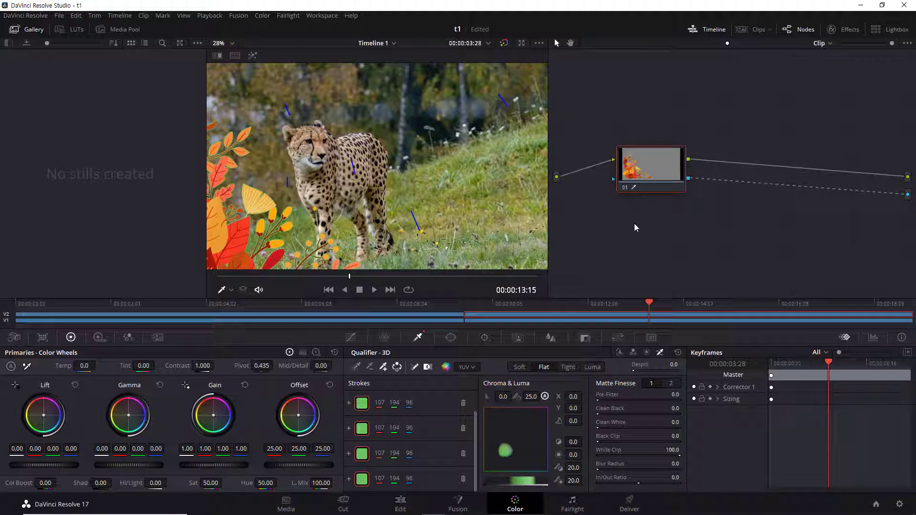
Move the playhead to 00:00:13:18 and raise the Autumn Leaves key's despill to 100 to clear the green fringe around the leaves.
scroll(265, 202, up, 2)
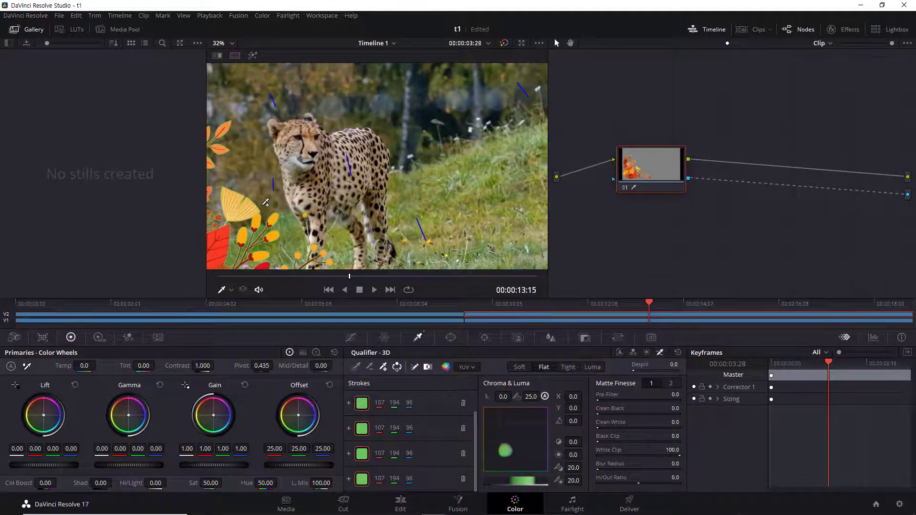
scroll(389, 169, up, 4)
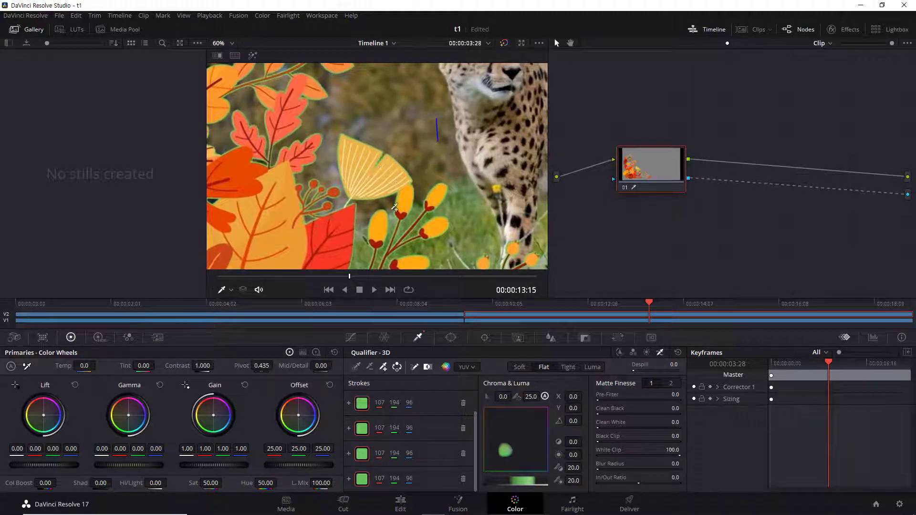
scroll(400, 184, up, 1)
scroll(400, 184, down, 4)
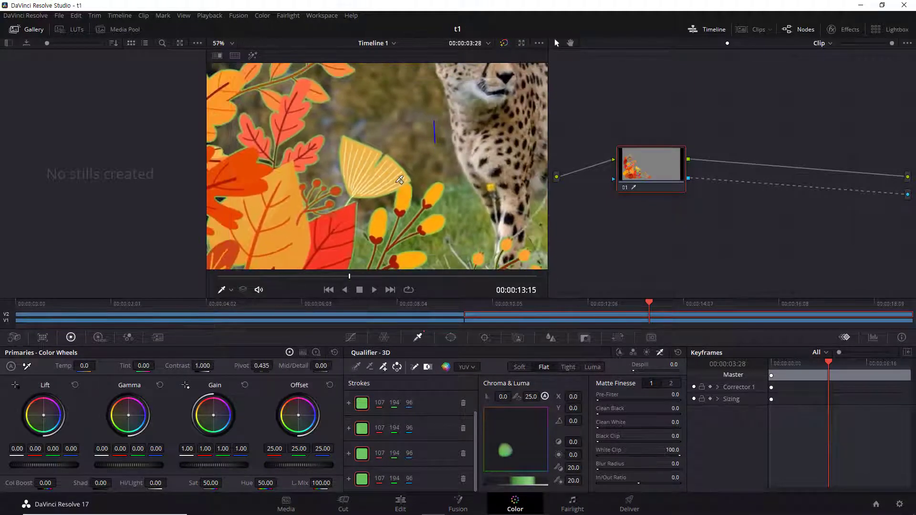
scroll(392, 181, up, 4)
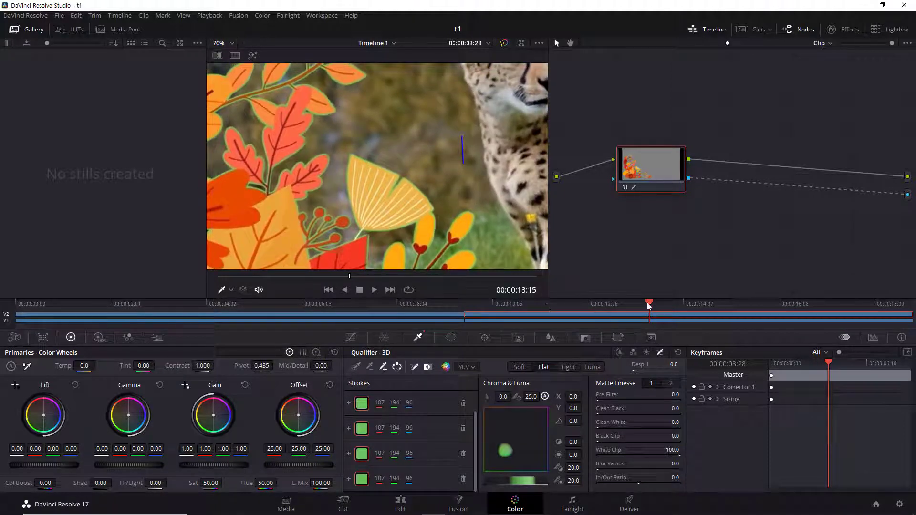
mouse_move(648, 304)
mouse_down()
mouse_move(751, 311)
mouse_move(606, 311)
mouse_move(655, 312)
mouse_up()
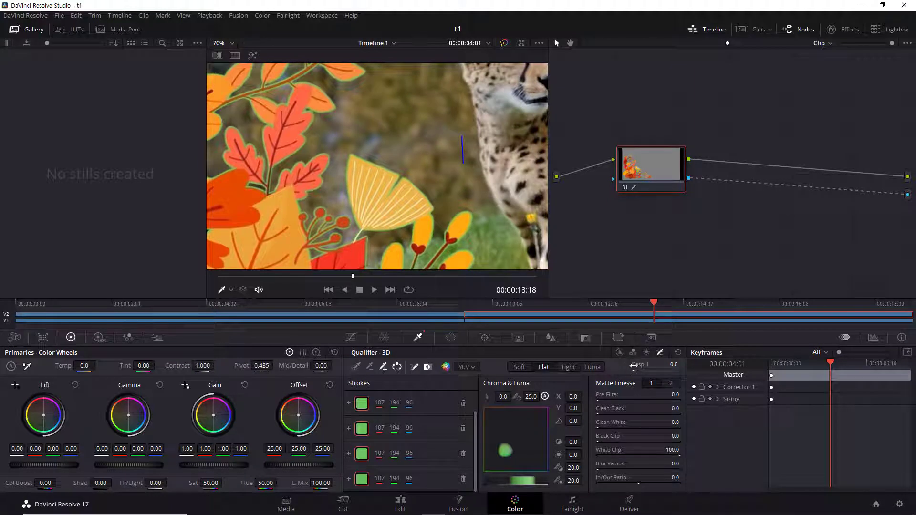
drag(645, 370, 673, 370)
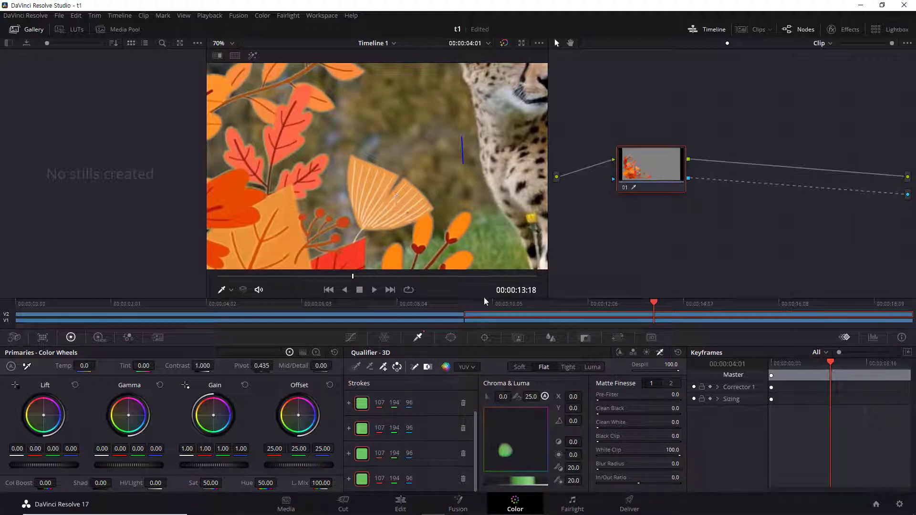
Play the timeline from the beginning to check the keyed clips over the cheetah footage, with the whole frame fitted to the viewer.
click(375, 290)
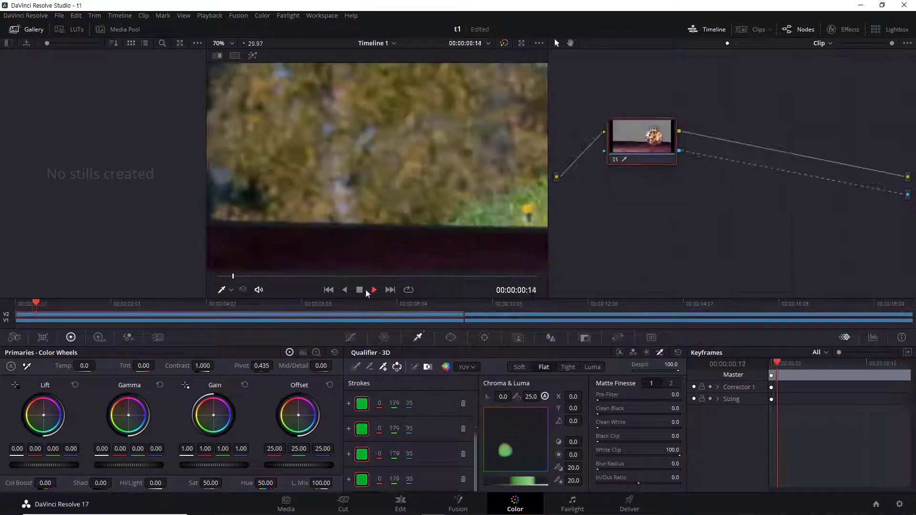
click(360, 291)
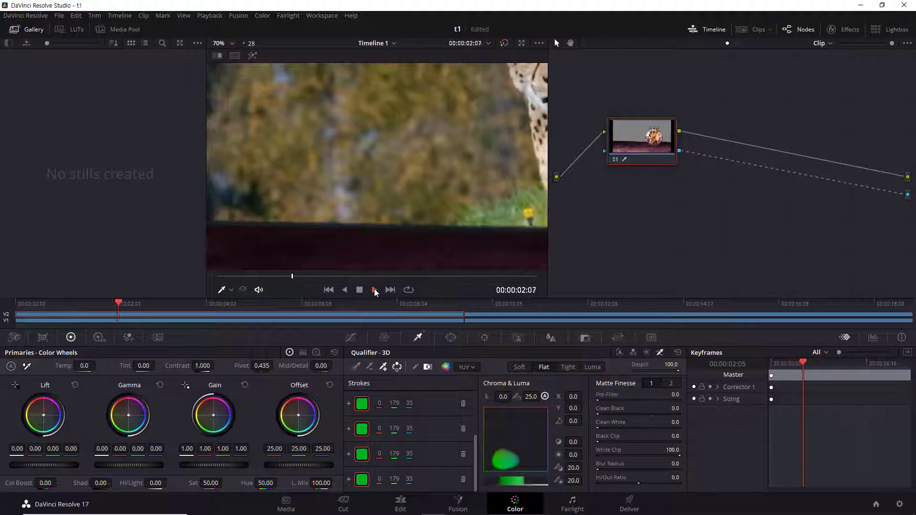
right_click(399, 196)
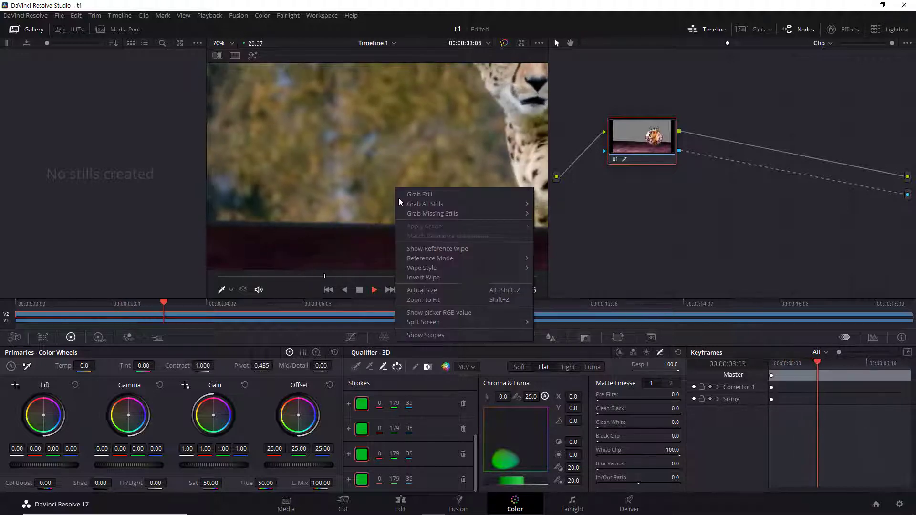
click(442, 298)
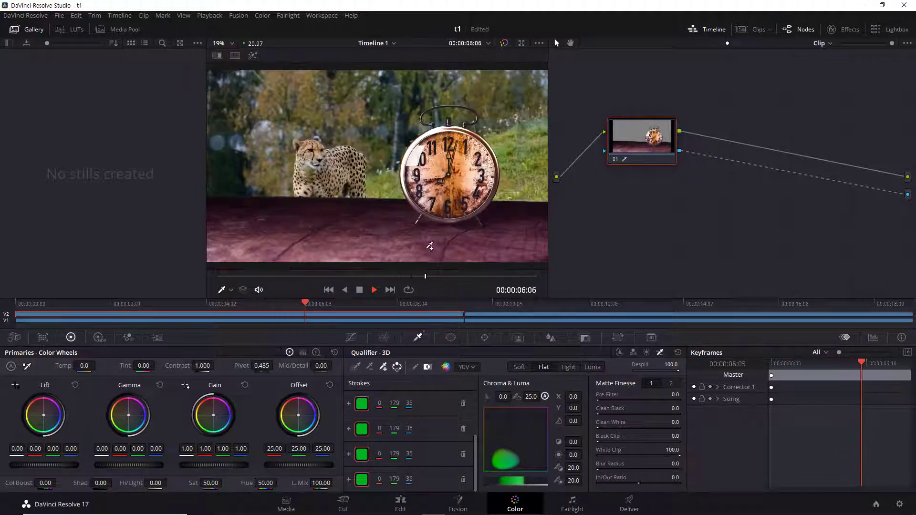